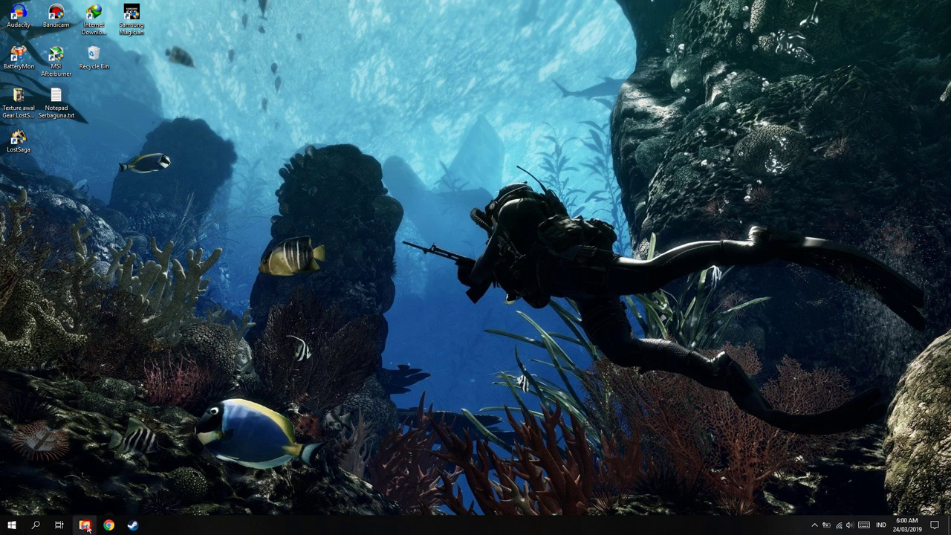
Open openhardwaremonitor-v0.8.0-beta.zip from the Downloads folder and go into its OpenHardwareMonitor folder.
{"action": "key", "text": "super+e"}
{"action": "left_click", "coordinate": [433, 208]}
{"action": "left_click_drag", "start_coordinate": [433, 209], "coordinate": [412, 135]}
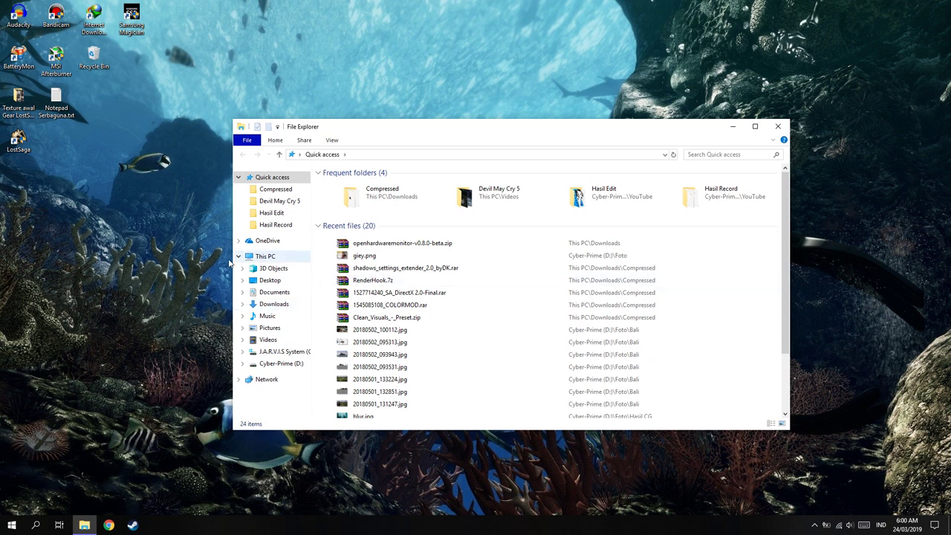
{"action": "left_click", "coordinate": [290, 305]}
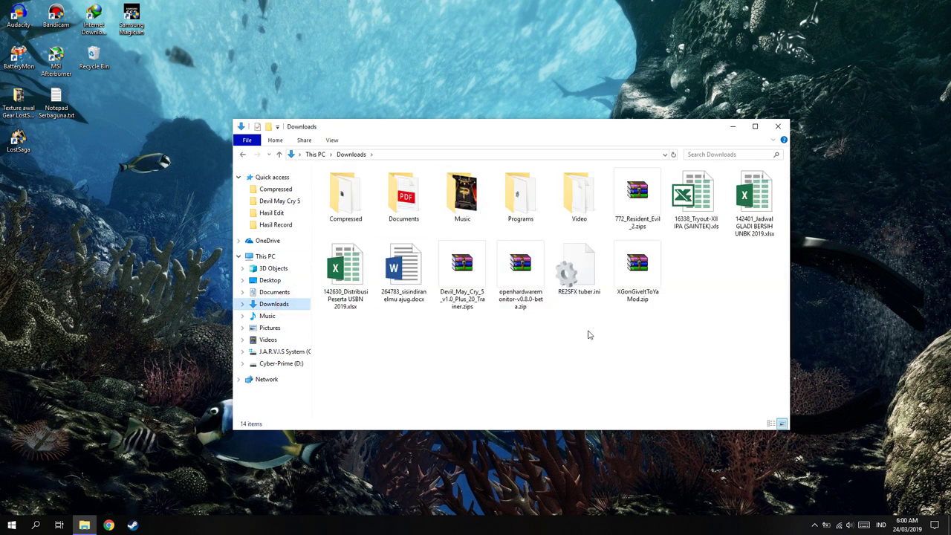
{"action": "double_click", "coordinate": [537, 286]}
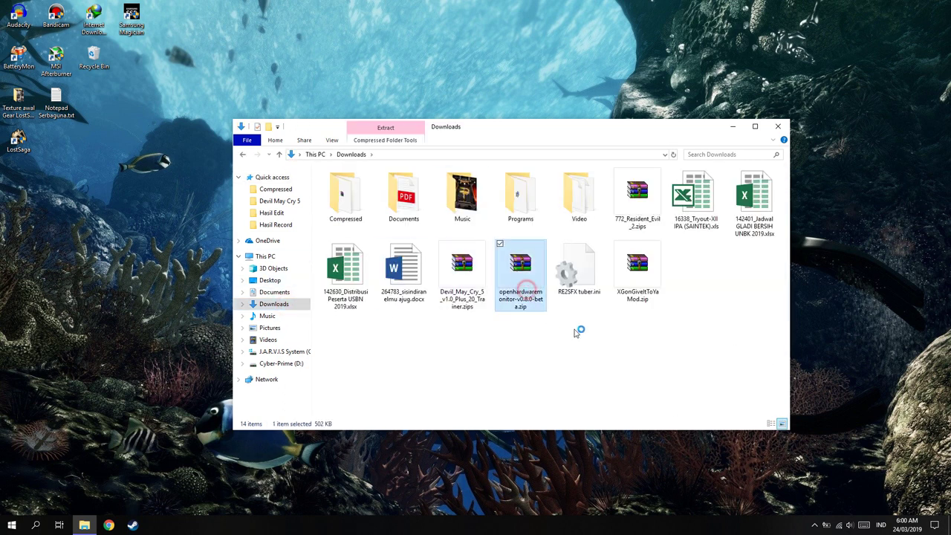
{"action": "double_click", "coordinate": [347, 253]}
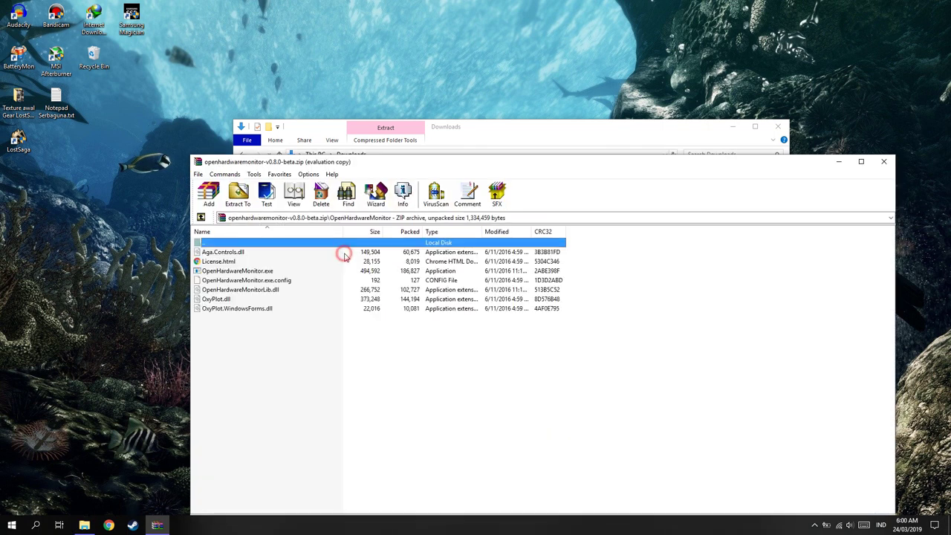
Run OpenHardwareMonitor.exe from the archive, and clear the archive and Downloads windows off the desktop.
{"action": "left_click", "coordinate": [619, 305]}
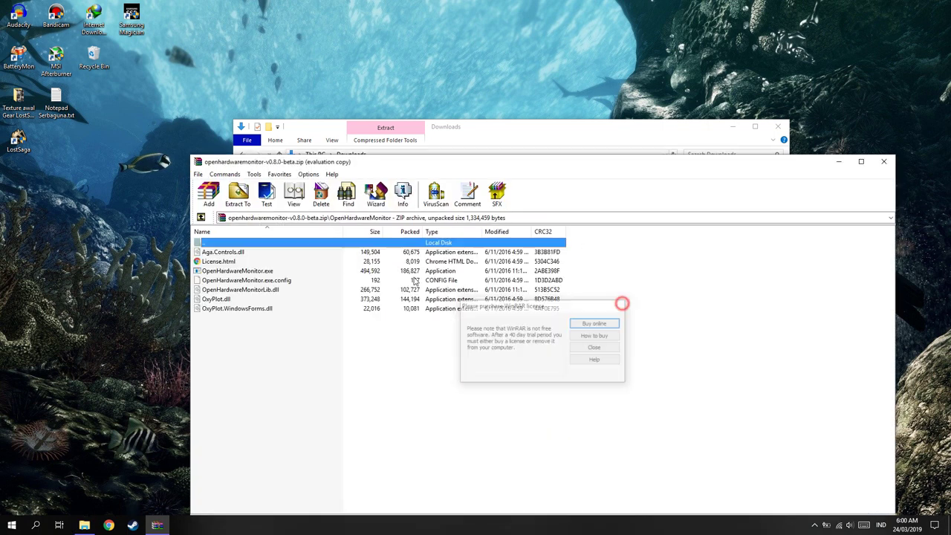
{"action": "left_click", "coordinate": [246, 271]}
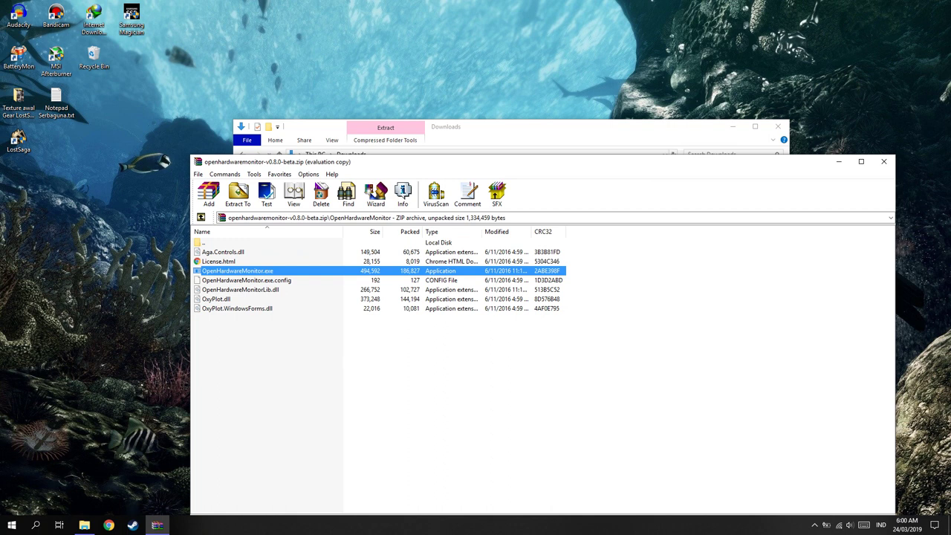
{"action": "left_click", "coordinate": [883, 162]}
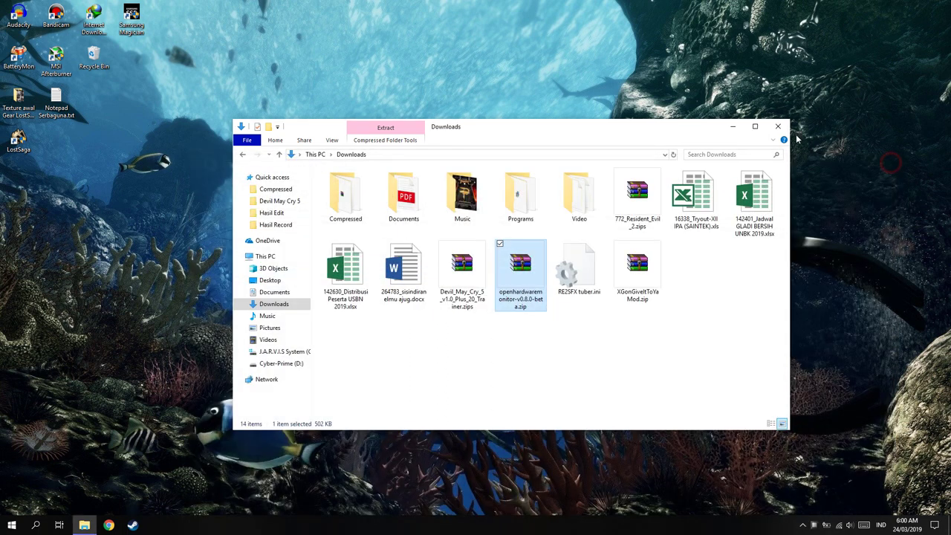
{"action": "left_click", "coordinate": [733, 128]}
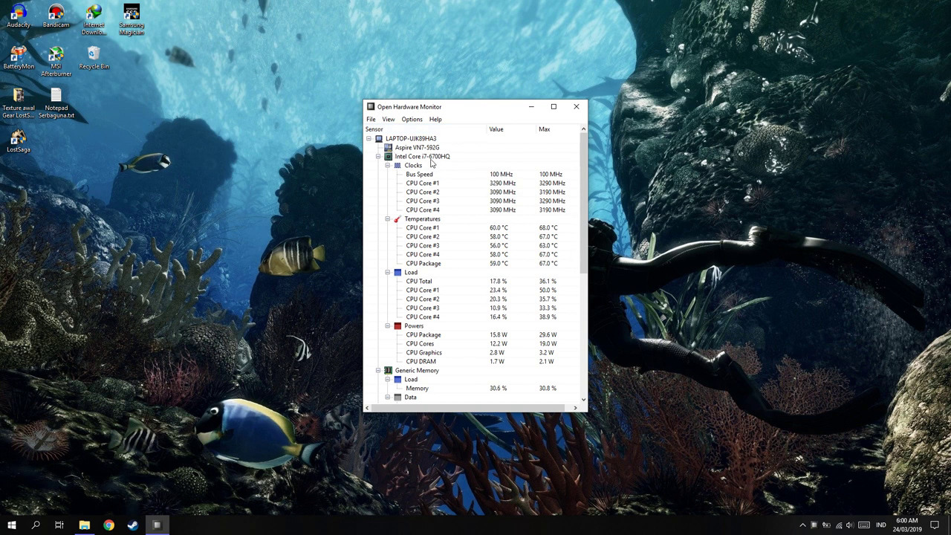
Examine the idle clock, temperature, load and power readings for the CPU, memory, graphics card and drives.
{"action": "scroll", "coordinate": [468, 228], "scroll_direction": "down", "scroll_amount": 2}
{"action": "scroll", "coordinate": [468, 228], "scroll_direction": "down", "scroll_amount": 5}
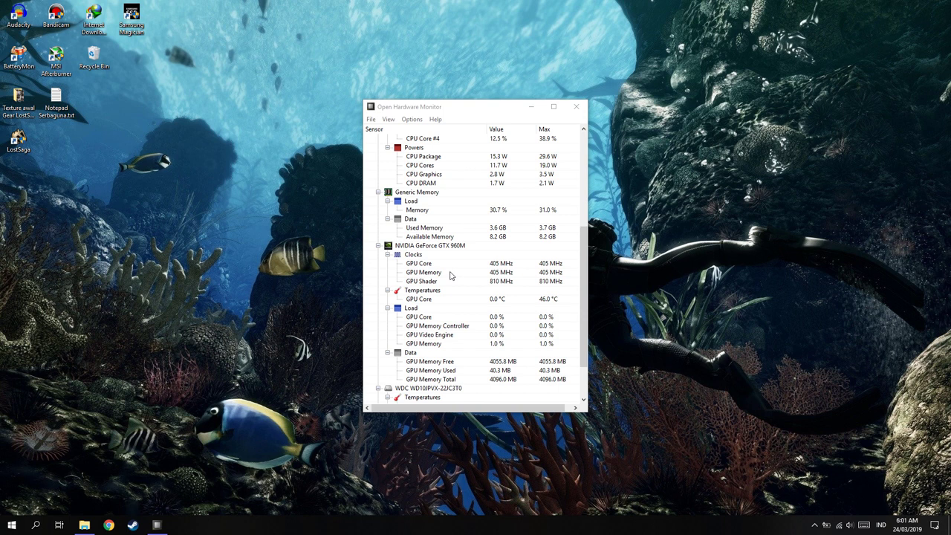
{"action": "scroll", "coordinate": [450, 271], "scroll_direction": "down", "scroll_amount": 1}
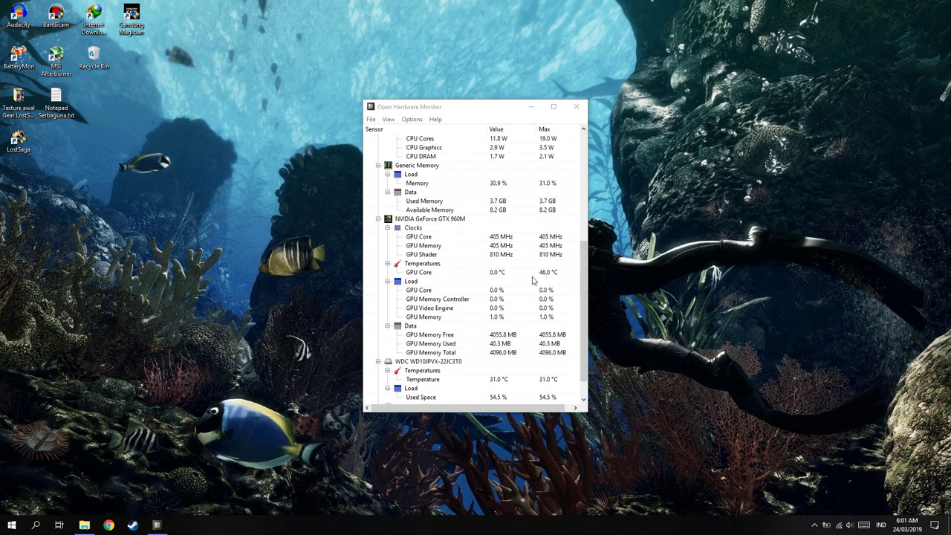
{"action": "scroll", "coordinate": [527, 285], "scroll_direction": "down", "scroll_amount": 3}
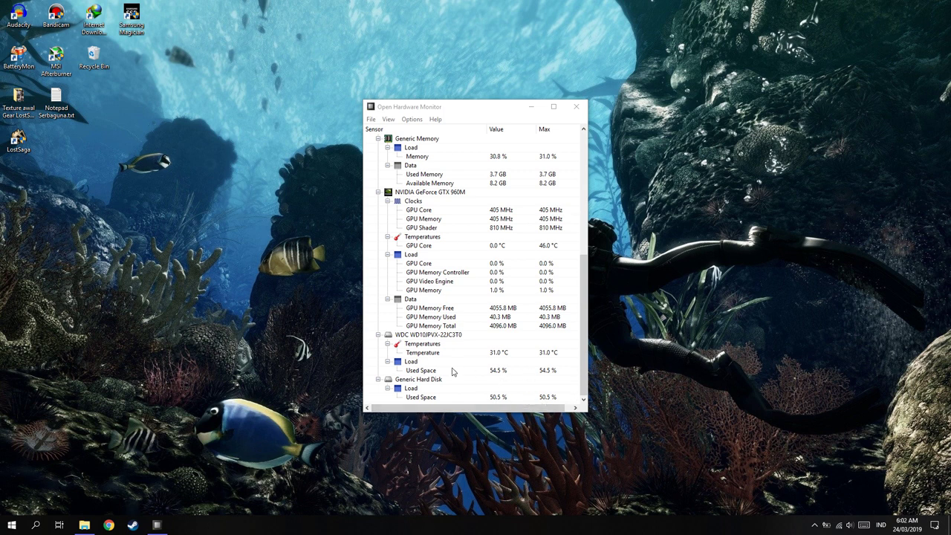
{"action": "scroll", "coordinate": [520, 355], "scroll_direction": "up", "scroll_amount": 9}
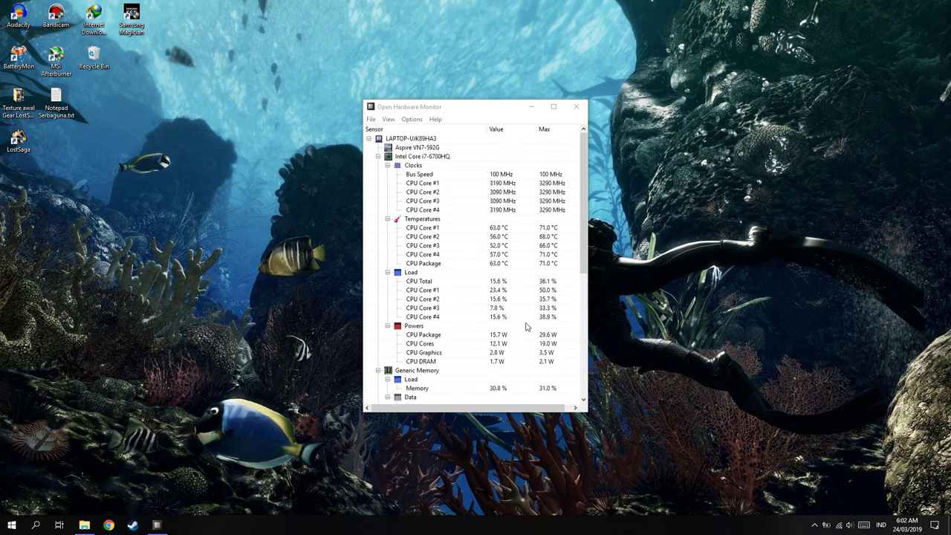
{"action": "scroll", "coordinate": [526, 327], "scroll_direction": "down", "scroll_amount": 2}
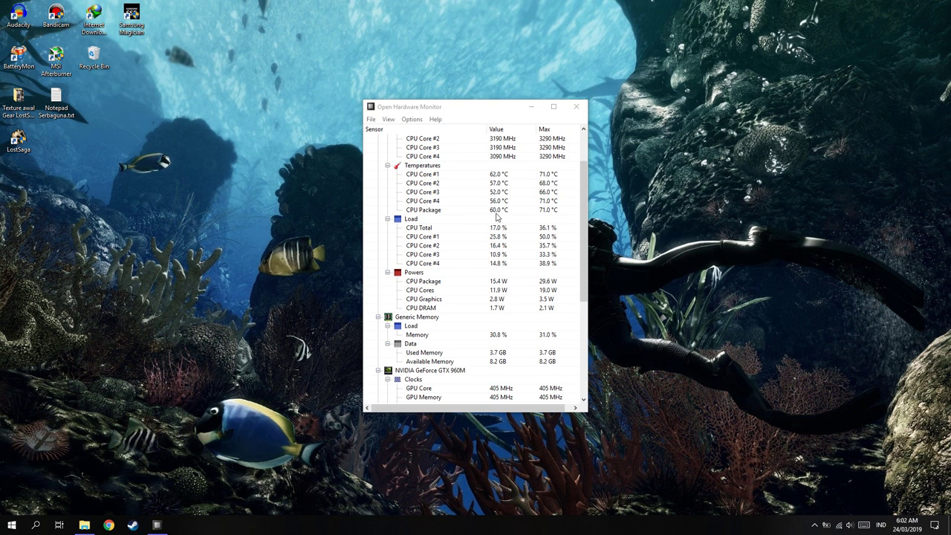
{"action": "scroll", "coordinate": [498, 215], "scroll_direction": "up", "scroll_amount": 2}
{"action": "scroll", "coordinate": [499, 253], "scroll_direction": "down", "scroll_amount": 4}
{"action": "scroll", "coordinate": [499, 272], "scroll_direction": "up", "scroll_amount": 4}
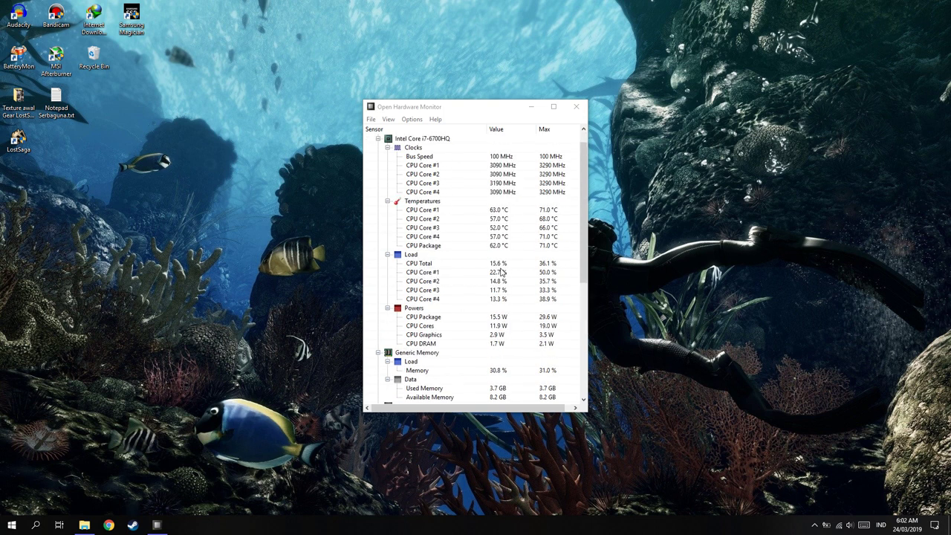
{"action": "scroll", "coordinate": [513, 327], "scroll_direction": "down", "scroll_amount": 4}
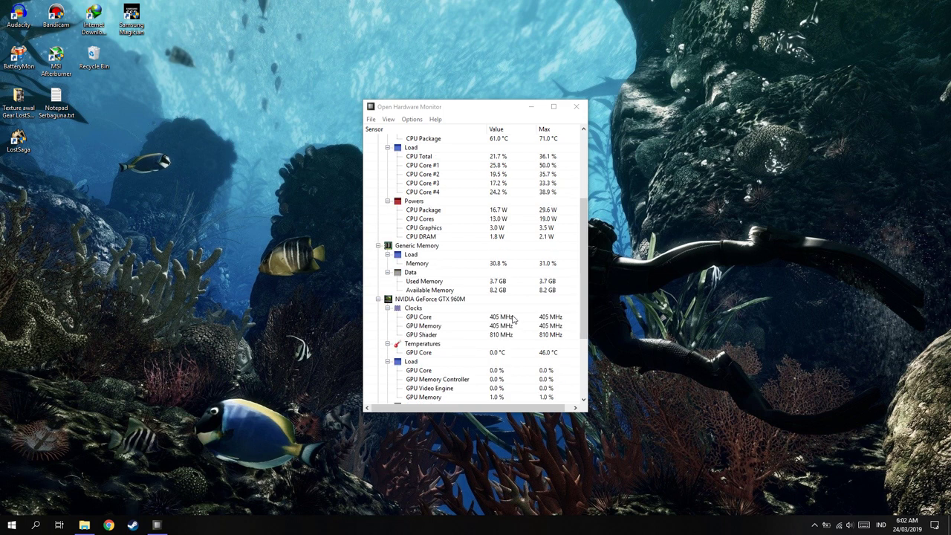
{"action": "scroll", "coordinate": [551, 298], "scroll_direction": "down", "scroll_amount": 2}
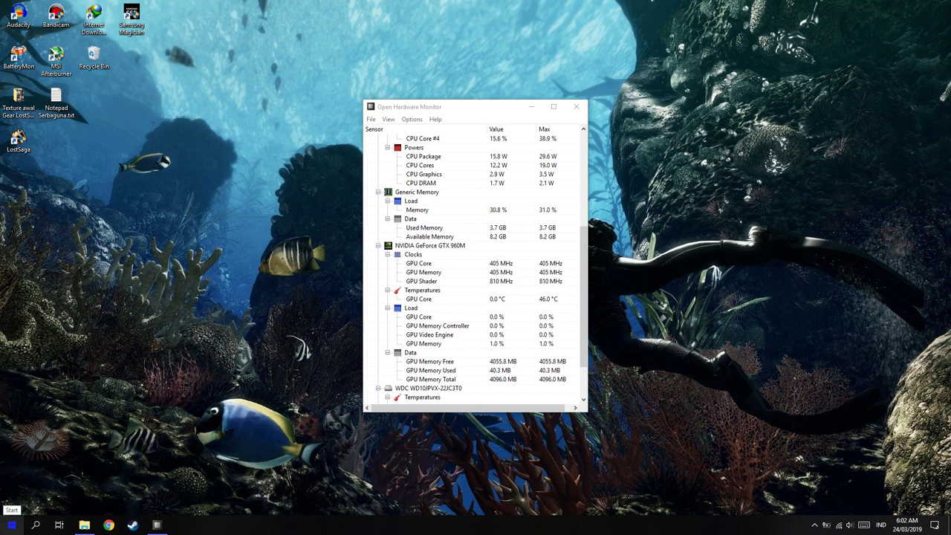
Launch FurMark, dismiss its update notice and place its window beside Open Hardware Monitor.
{"action": "left_click", "coordinate": [15, 522]}
{"action": "type", "text": "fur"}
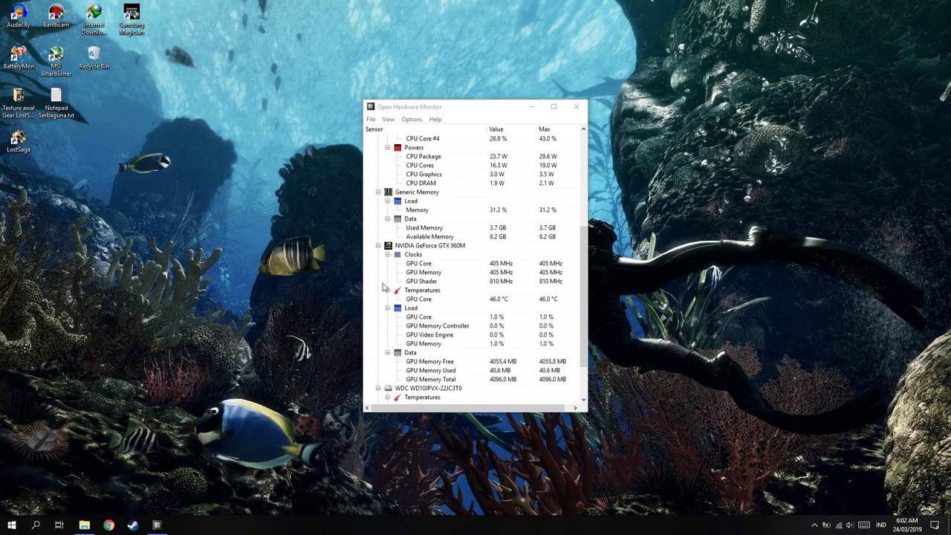
{"action": "left_click_drag", "start_coordinate": [474, 120], "coordinate": [289, 114]}
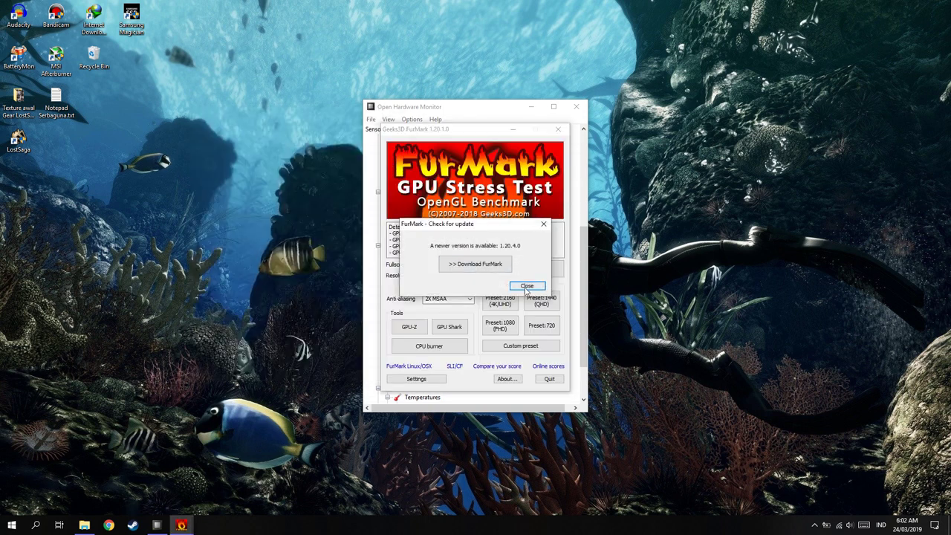
{"action": "left_click", "coordinate": [527, 286]}
{"action": "left_click_drag", "start_coordinate": [518, 127], "coordinate": [798, 107]}
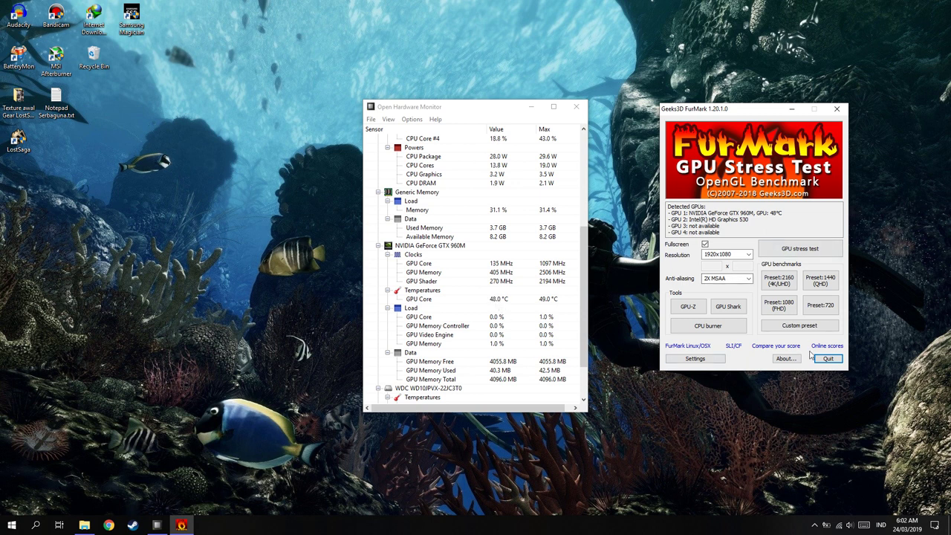
Start FurMark's fullscreen 1920x1080 GPU stress test, accepting the caution, and switch to Open Hardware Monitor while it runs.
{"action": "left_click", "coordinate": [807, 257]}
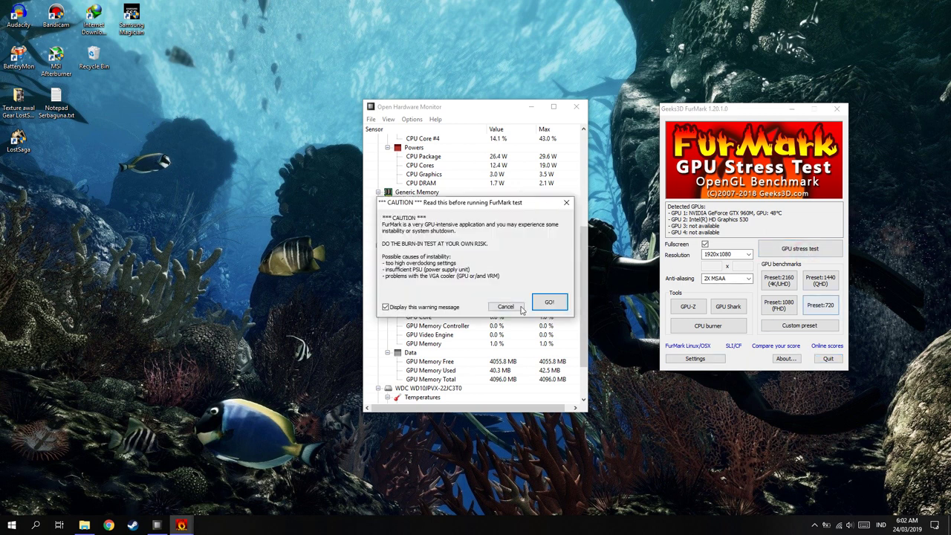
{"action": "left_click", "coordinate": [549, 303]}
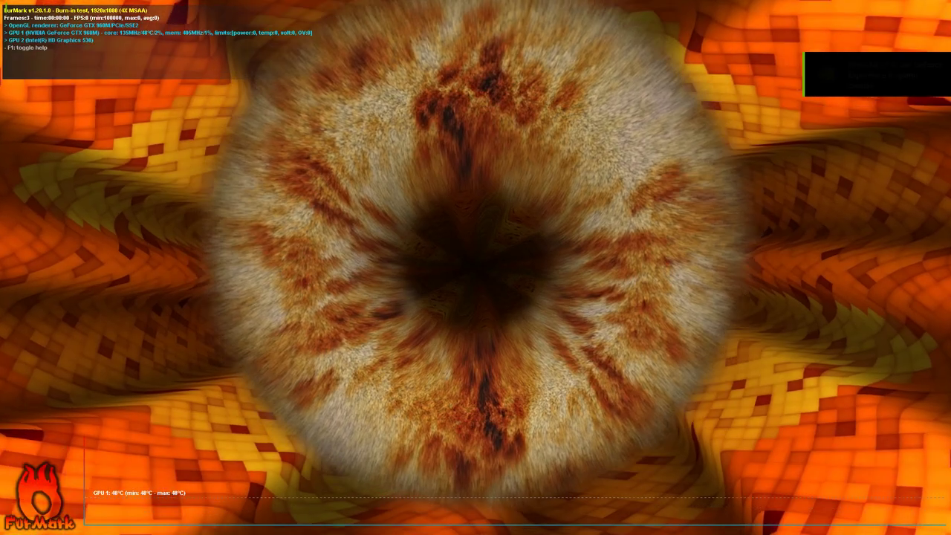
{"action": "key", "text": "alt+Tab"}
{"action": "key", "text": "Tab"}
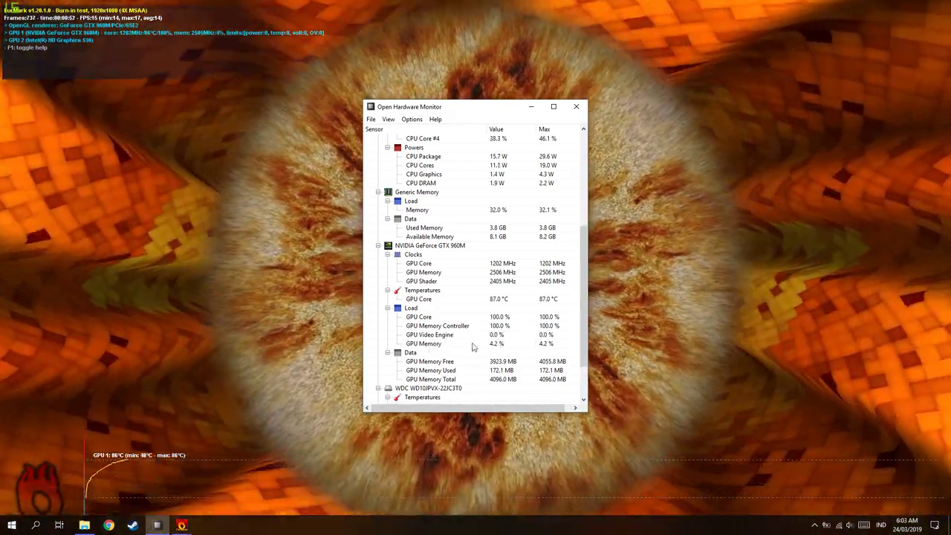
Check the GPU and drive readings under load, and return to FurMark to stop the stress test.
{"action": "scroll", "coordinate": [567, 342], "scroll_direction": "down", "scroll_amount": 2}
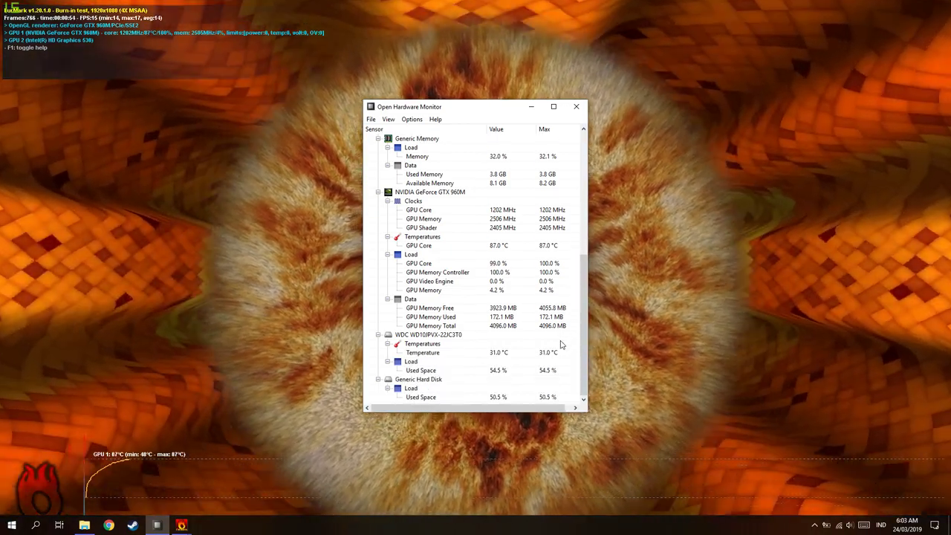
{"action": "scroll", "coordinate": [550, 327], "scroll_direction": "up", "scroll_amount": 2}
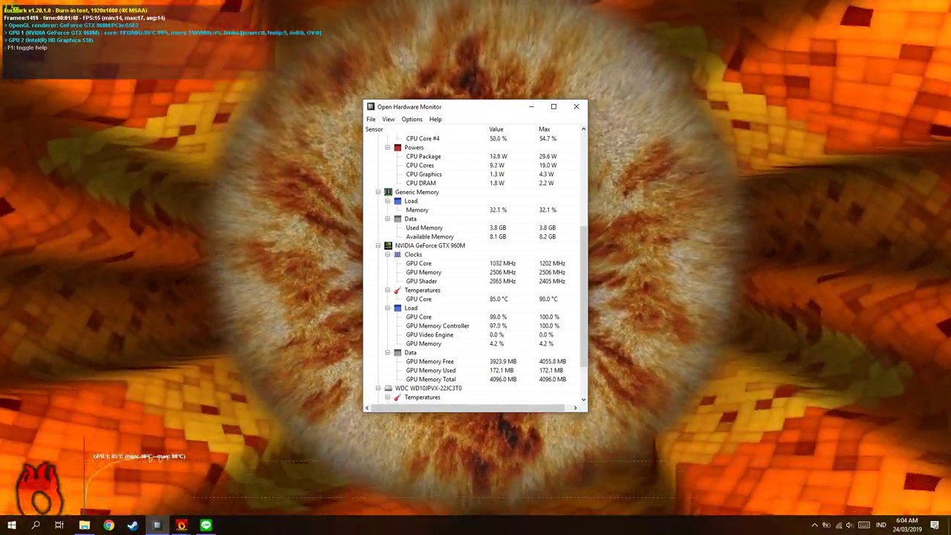
{"action": "key", "text": "alt+Tab"}
{"action": "key", "text": "alt+Tab"}
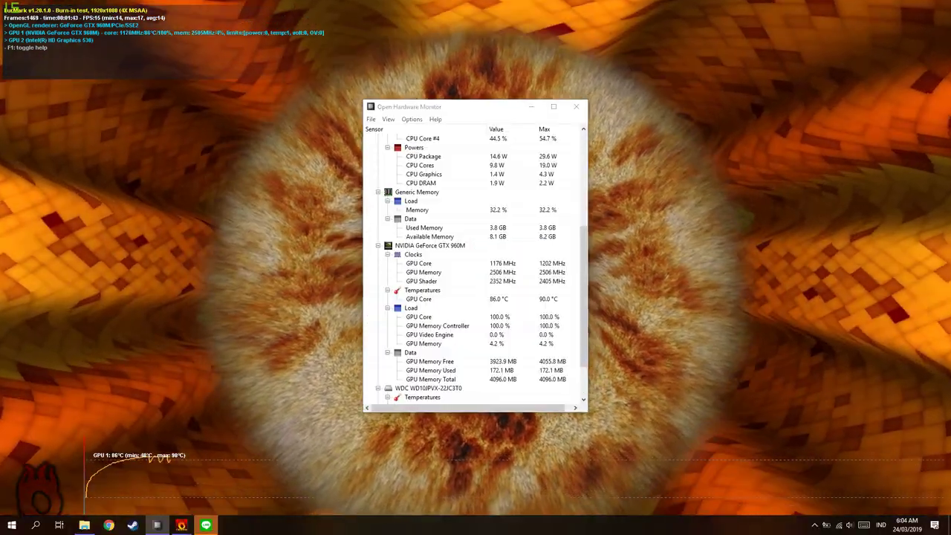
{"action": "left_click", "coordinate": [613, 277]}
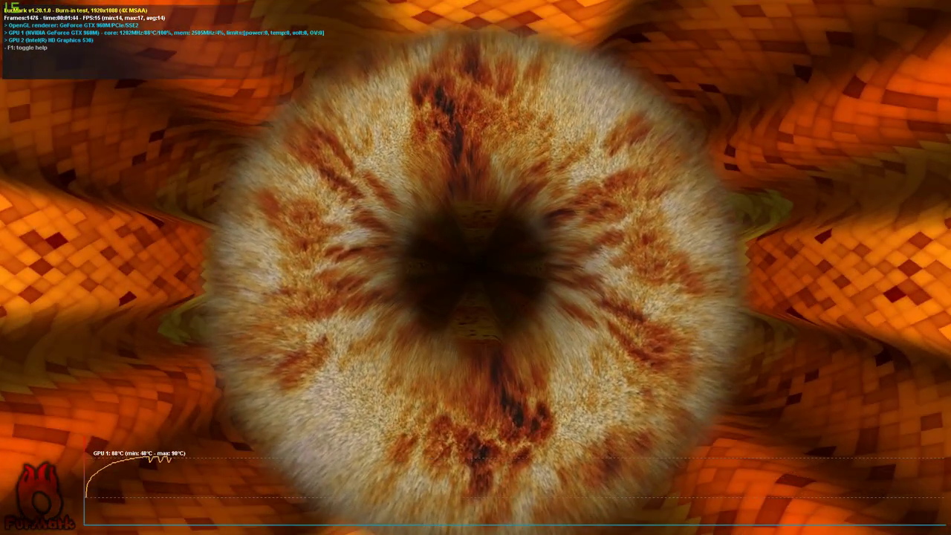
{"action": "key", "text": "Escape"}
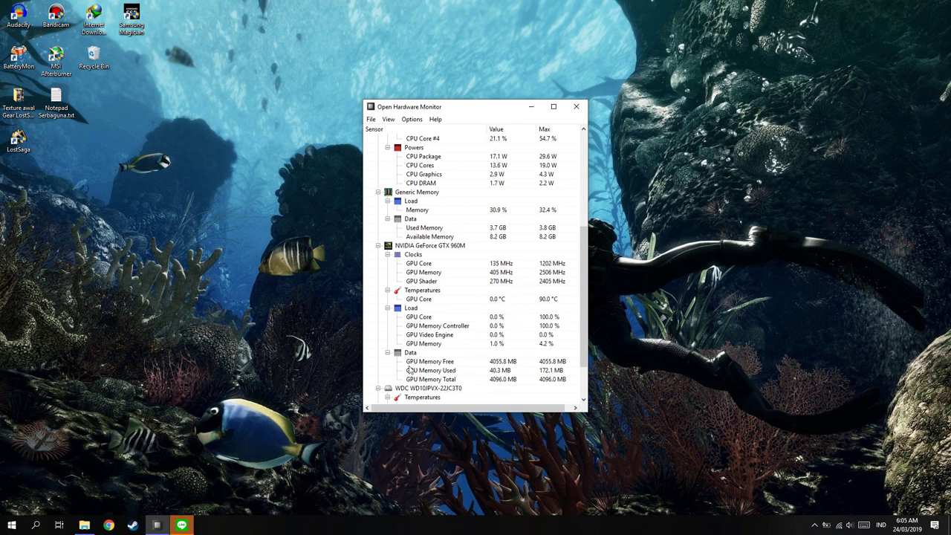
Compare the current and maximum CPU and GPU temperatures, loads and clocks recorded after the stress test.
{"action": "scroll", "coordinate": [517, 317], "scroll_direction": "up", "scroll_amount": 5}
{"action": "scroll", "coordinate": [517, 318], "scroll_direction": "up", "scroll_amount": 2}
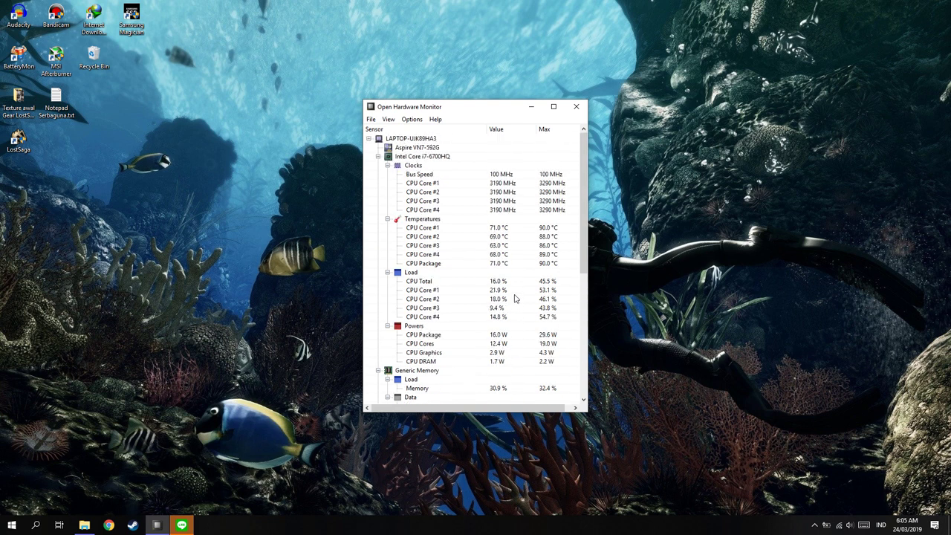
{"action": "scroll", "coordinate": [513, 297], "scroll_direction": "down", "scroll_amount": 8}
{"action": "scroll", "coordinate": [511, 290], "scroll_direction": "up", "scroll_amount": 8}
{"action": "scroll", "coordinate": [511, 244], "scroll_direction": "down", "scroll_amount": 7}
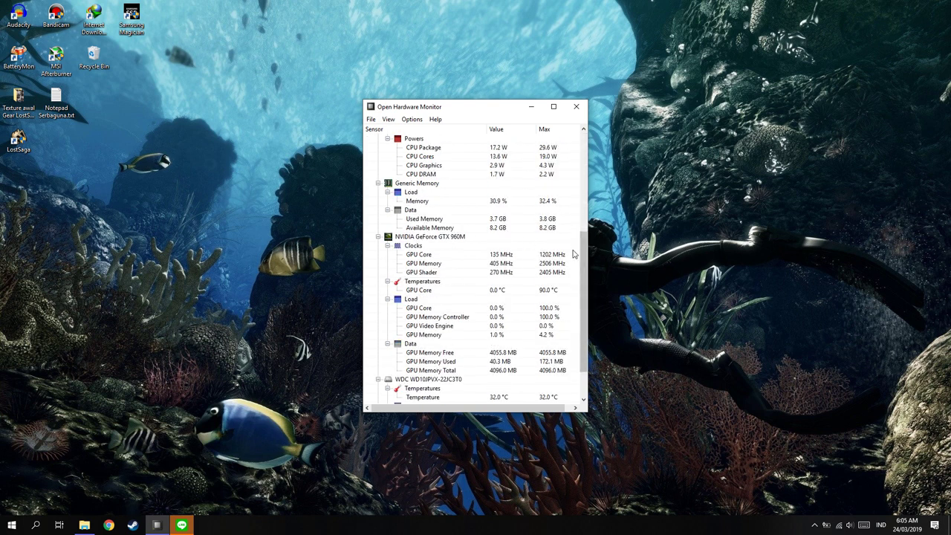
{"action": "scroll", "coordinate": [487, 216], "scroll_direction": "up", "scroll_amount": 2}
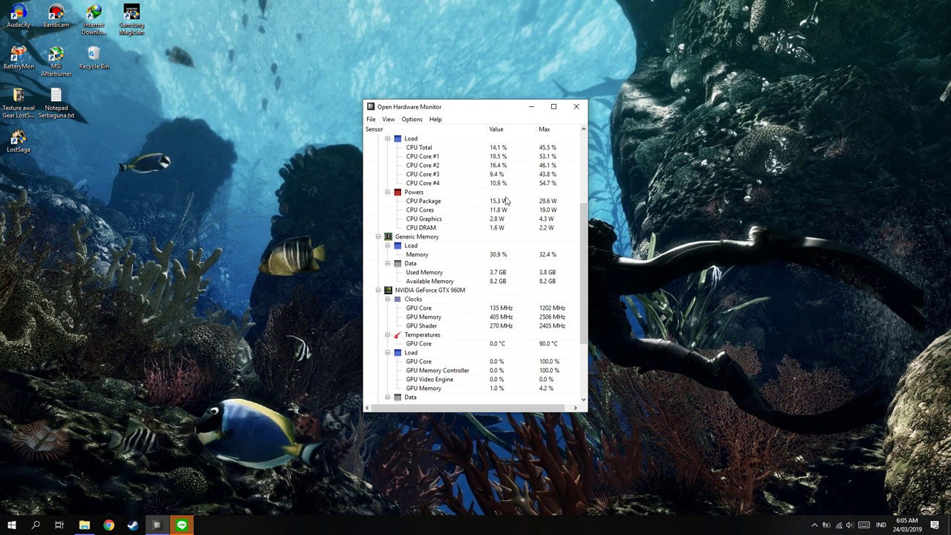
{"action": "scroll", "coordinate": [525, 219], "scroll_direction": "up", "scroll_amount": 5}
{"action": "scroll", "coordinate": [539, 227], "scroll_direction": "down", "scroll_amount": 9}
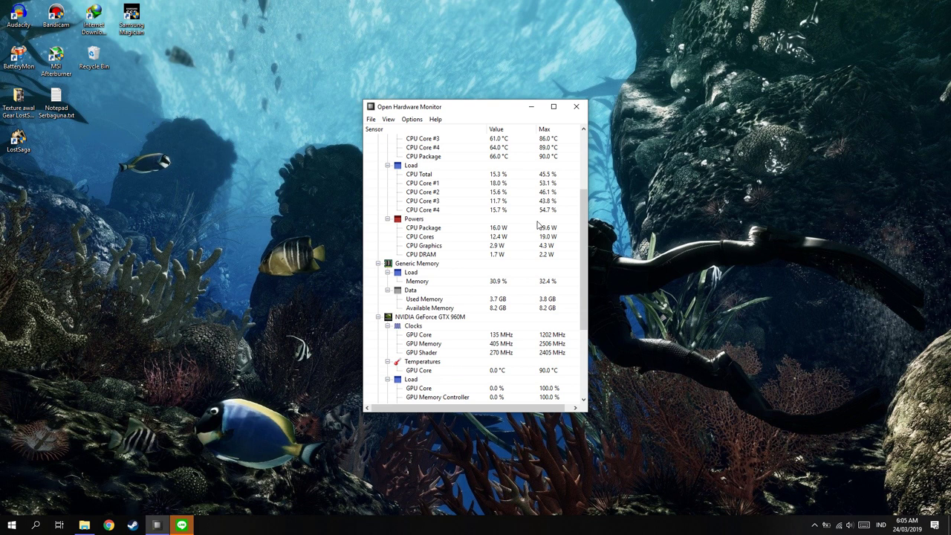